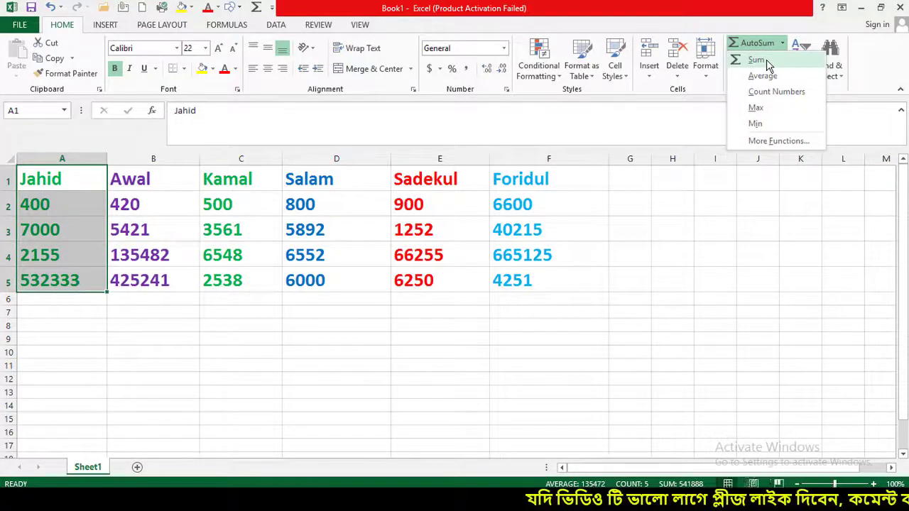
Sum the Jahid column into A6 (541888), then select the Sadekul numbers E2:E5
click(765, 63)
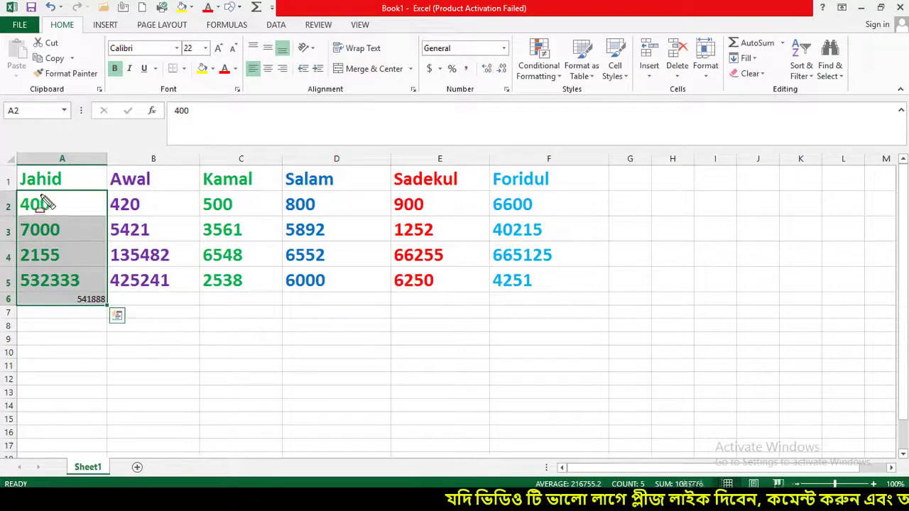
mouse_move(15, 190)
mouse_down()
mouse_move(89, 297)
mouse_move(109, 292)
mouse_up()
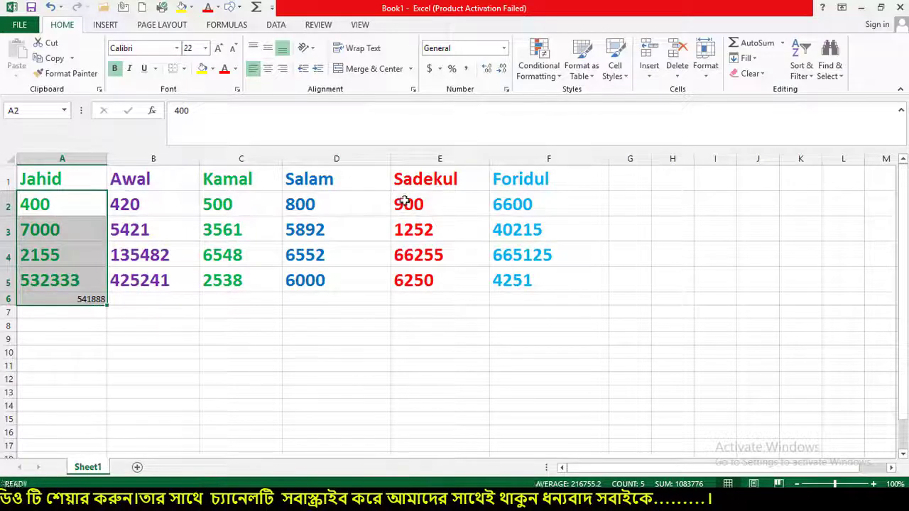
drag(394, 199, 430, 280)
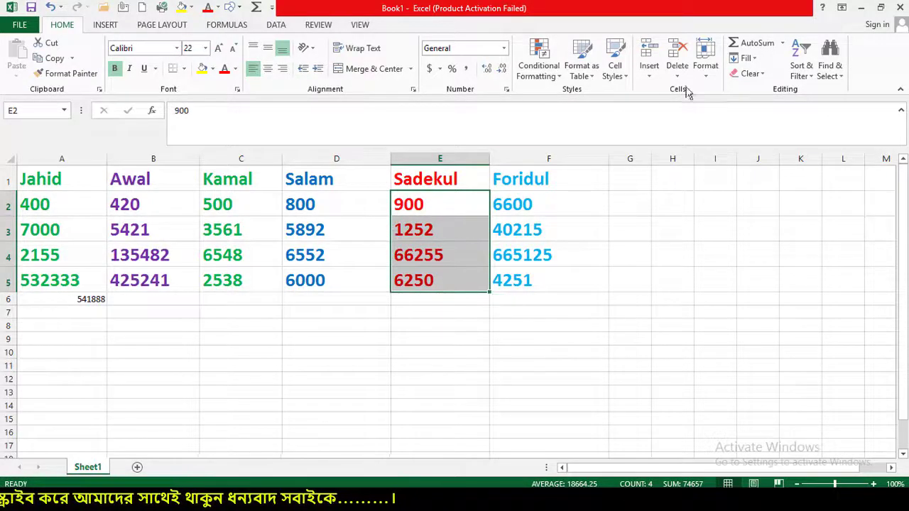
click(782, 44)
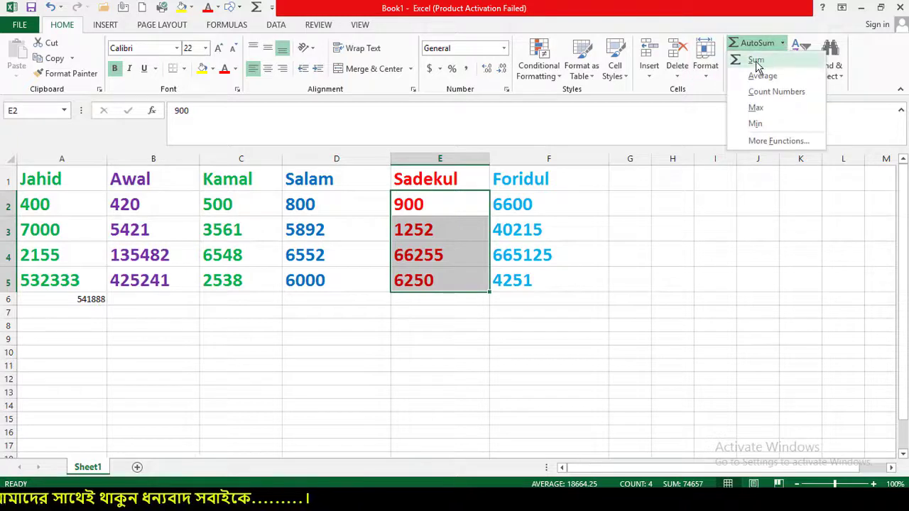
click(755, 61)
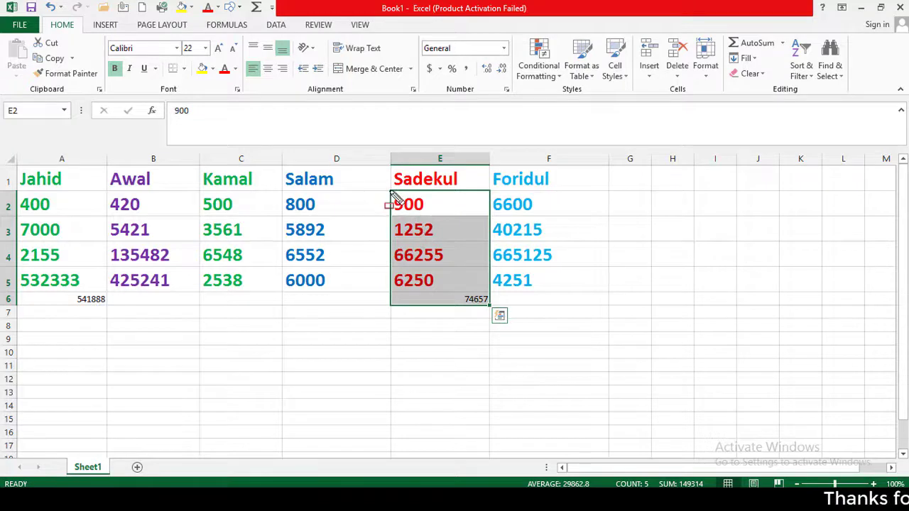
mouse_move(419, 234)
mouse_down()
mouse_move(447, 291)
mouse_move(494, 293)
mouse_up()
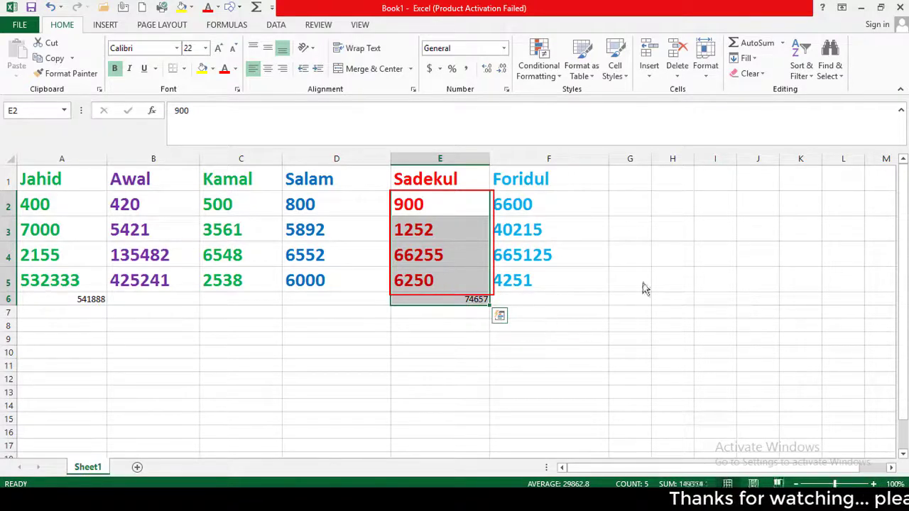
click(782, 43)
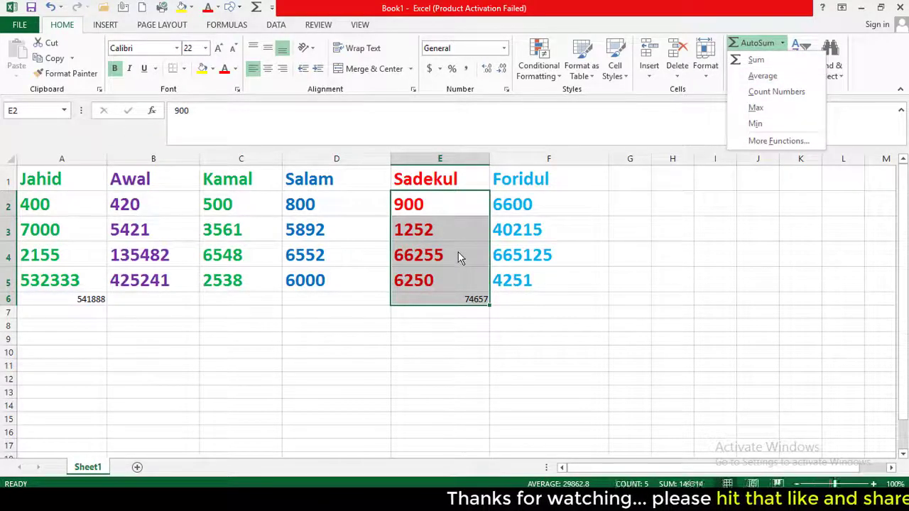
key(Escape)
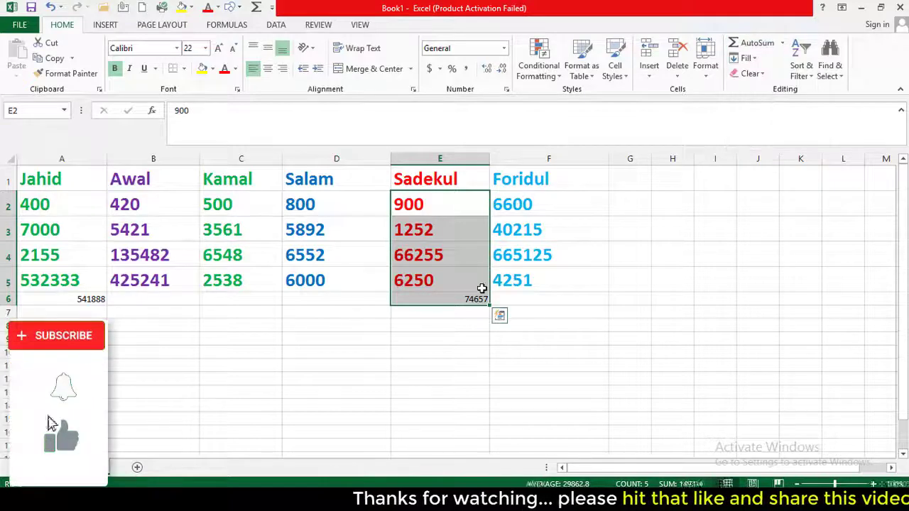
key(ctrl+z)
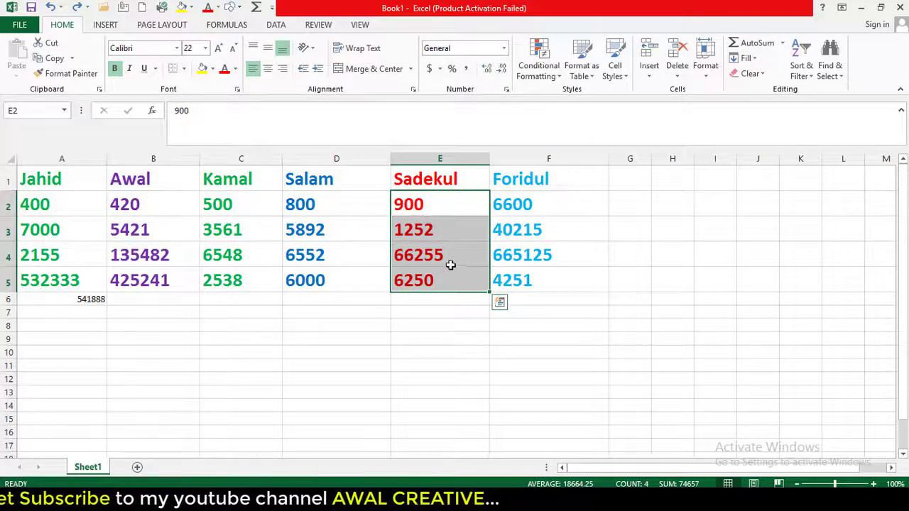
Add the Sadekul average 18664.25 in E6, then undo it and the A6 Jahid total
click(783, 43)
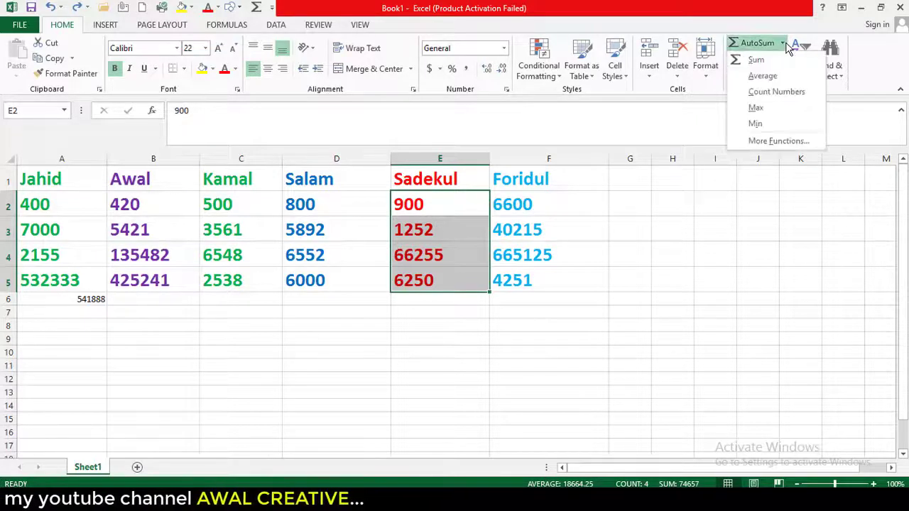
click(762, 75)
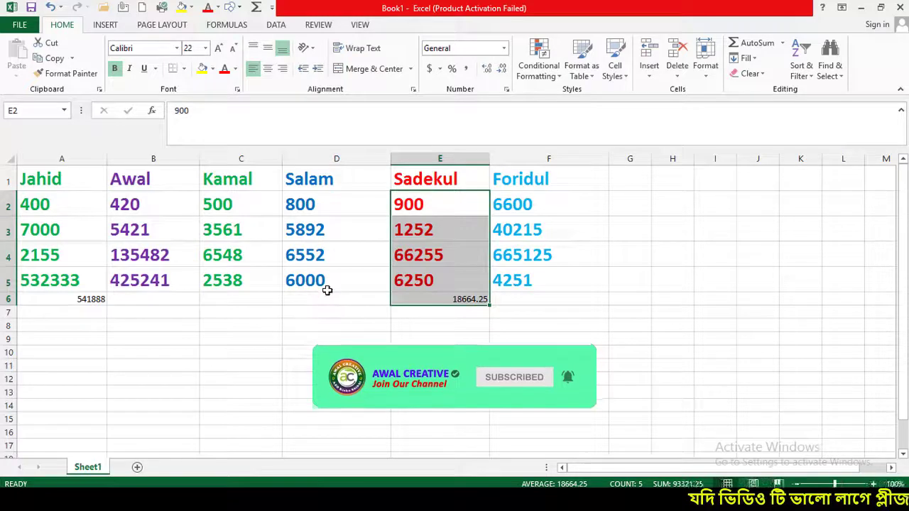
key(ctrl+z)
key(ctrl+z)
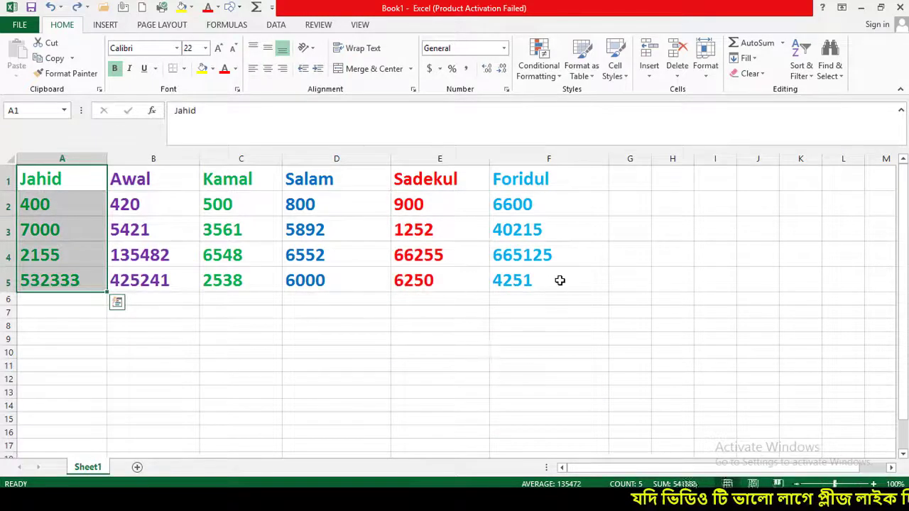
Count the Kamal column's numbers C2:C5 with Count Numbers, giving 4 in C6
click(783, 44)
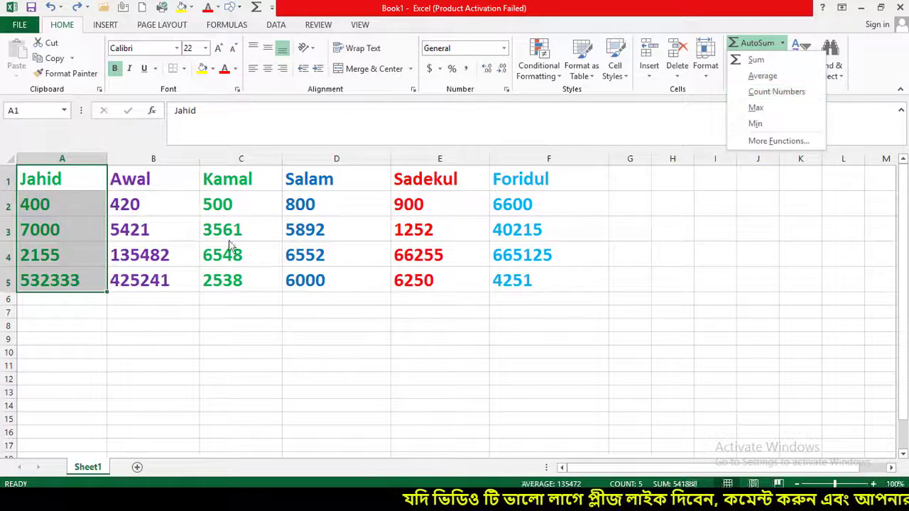
click(88, 219)
click(39, 219)
click(125, 204)
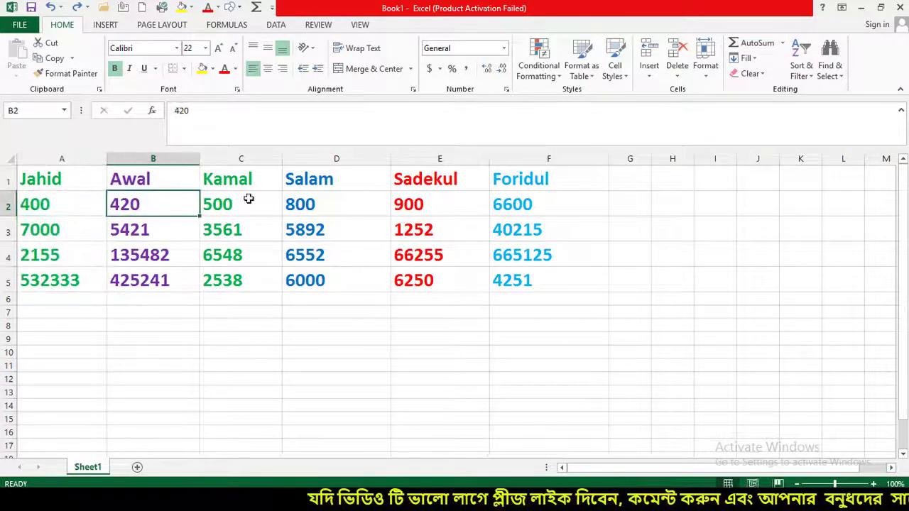
click(224, 204)
drag(205, 198, 234, 278)
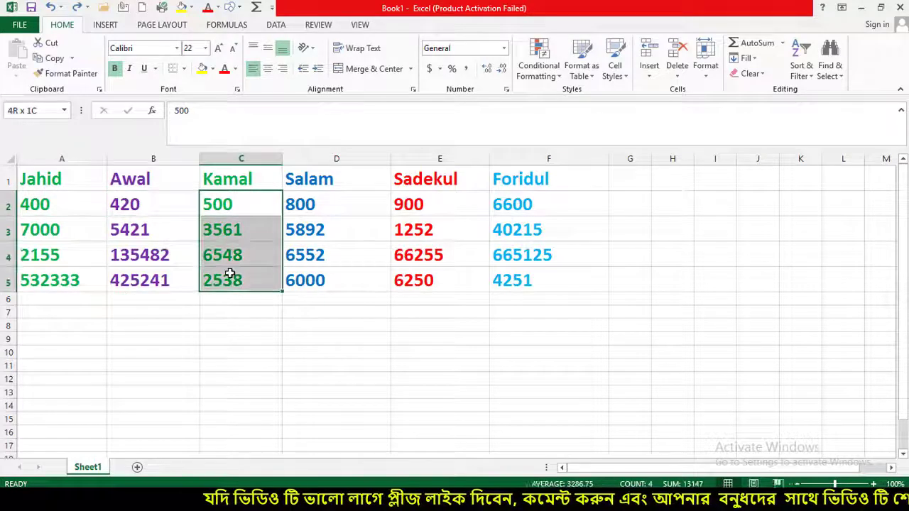
click(782, 43)
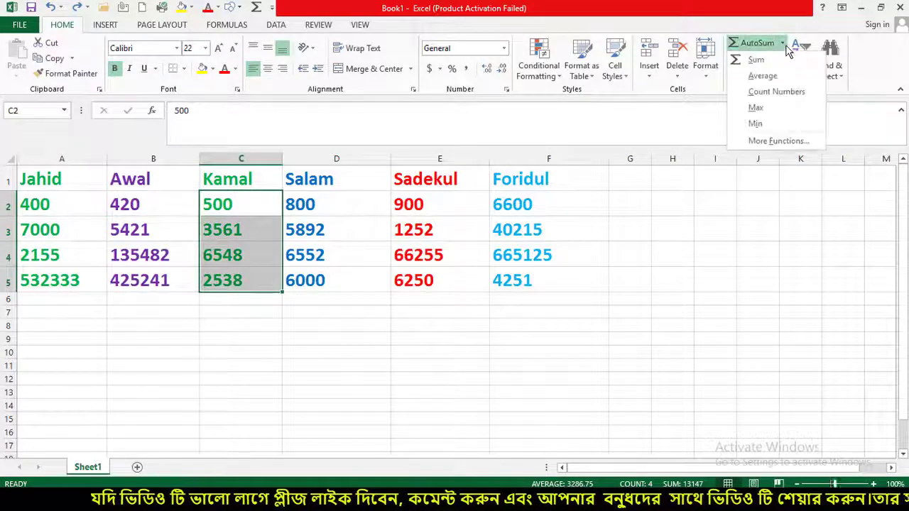
click(776, 92)
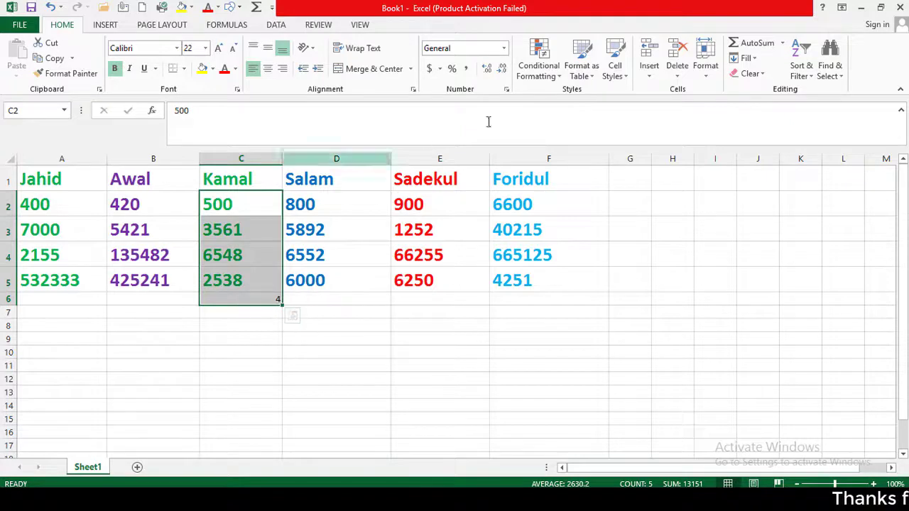
Add the Kamal column's maximum, 6548, beneath its count using Max
click(782, 43)
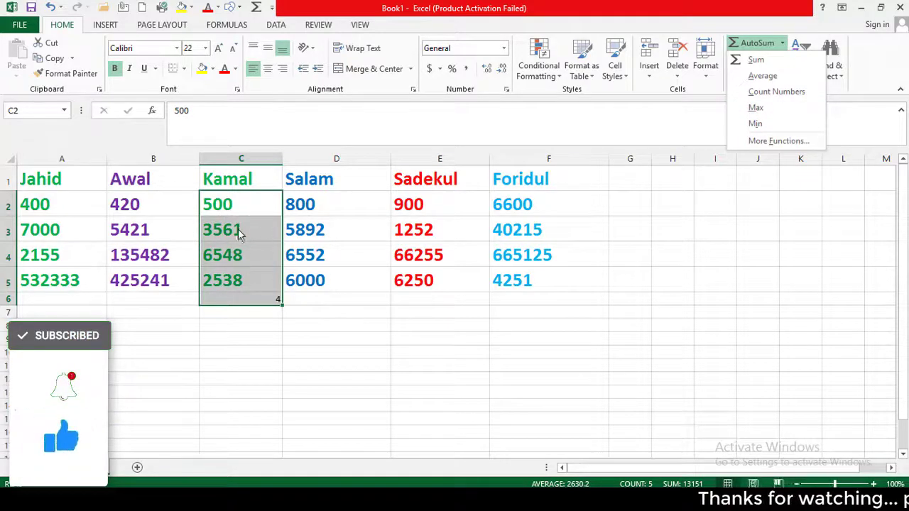
click(786, 112)
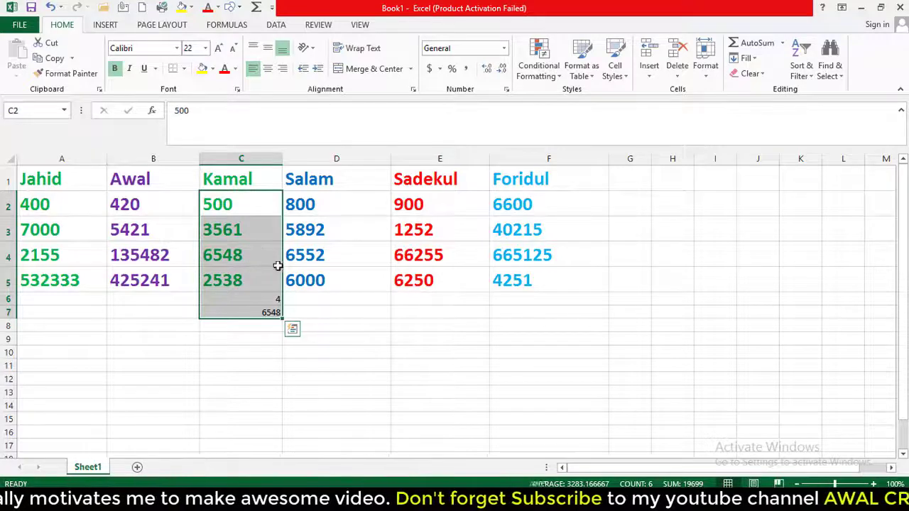
Add a Min result under Kamal, then undo the Min, Max and Count results
click(784, 44)
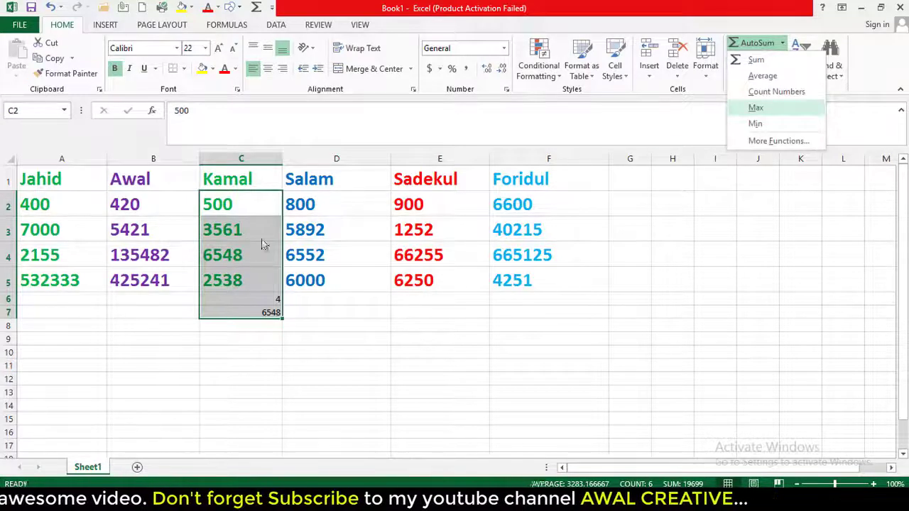
click(755, 124)
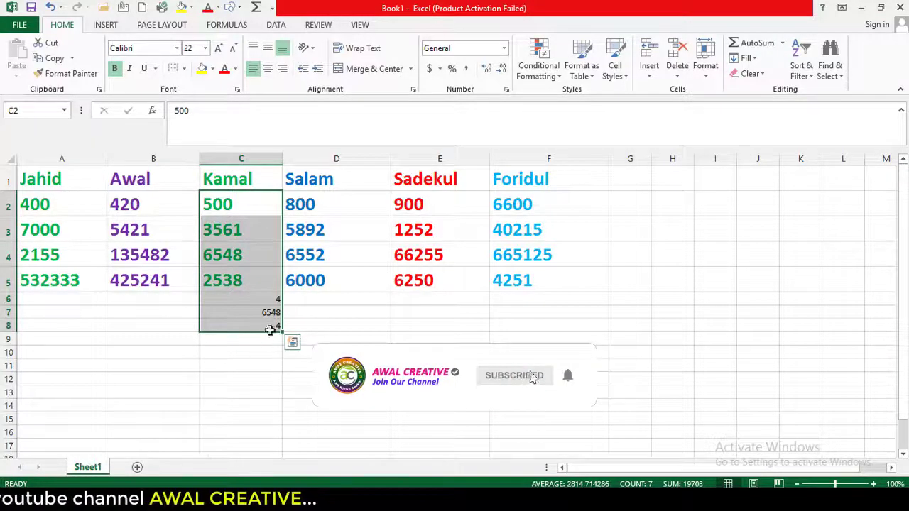
key(ctrl+z)
key(ctrl+z)
key(ctrl+z)
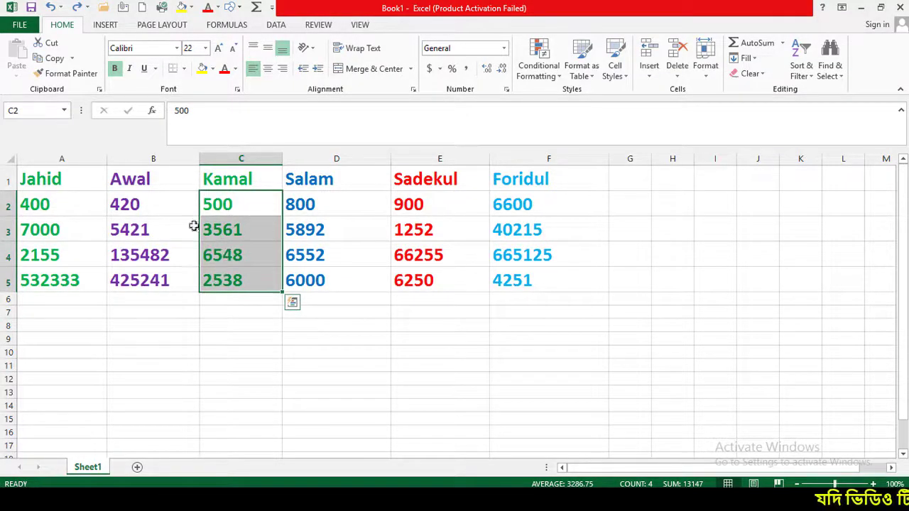
click(782, 43)
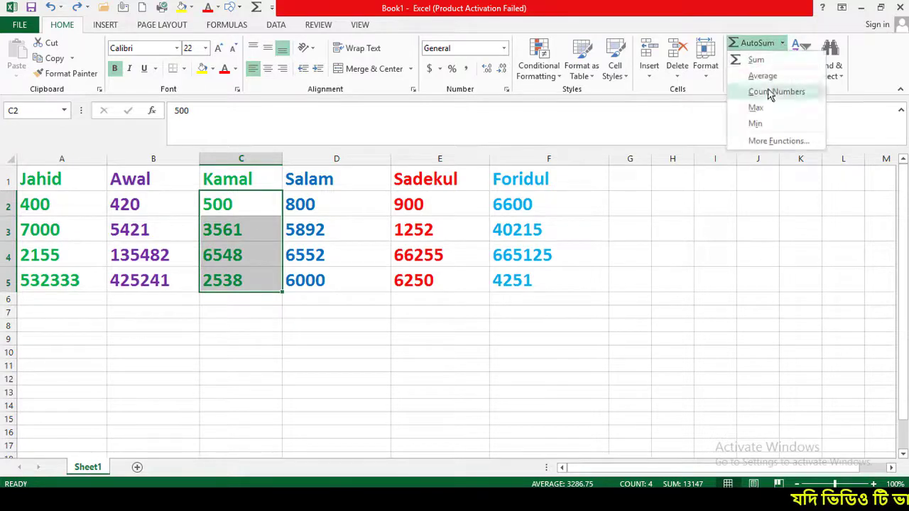
click(755, 125)
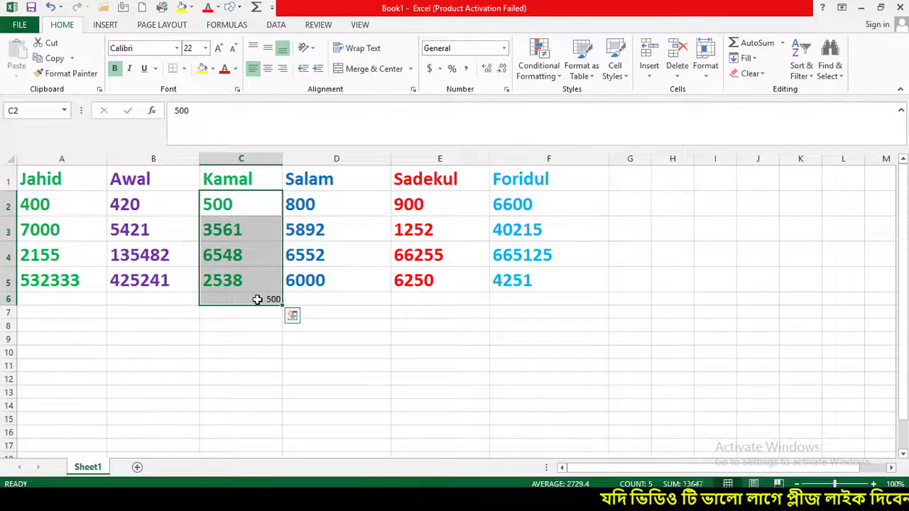
key(ctrl+z)
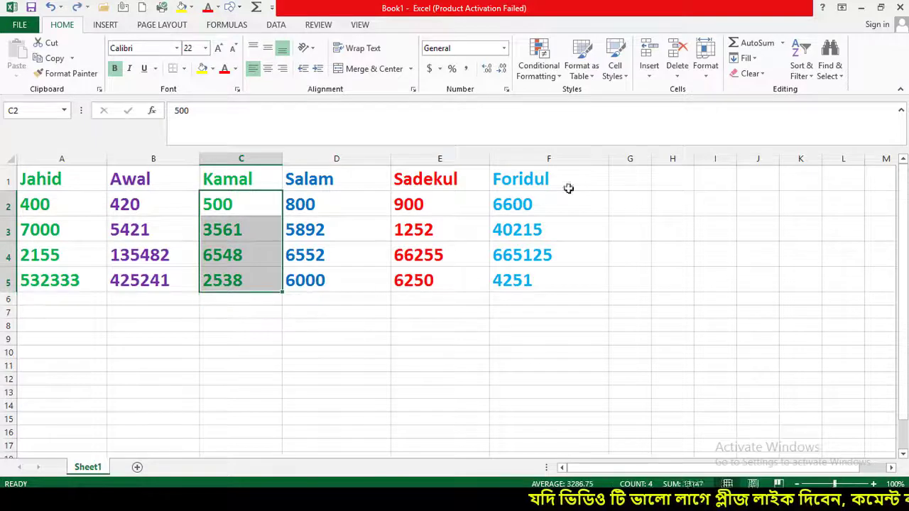
click(575, 220)
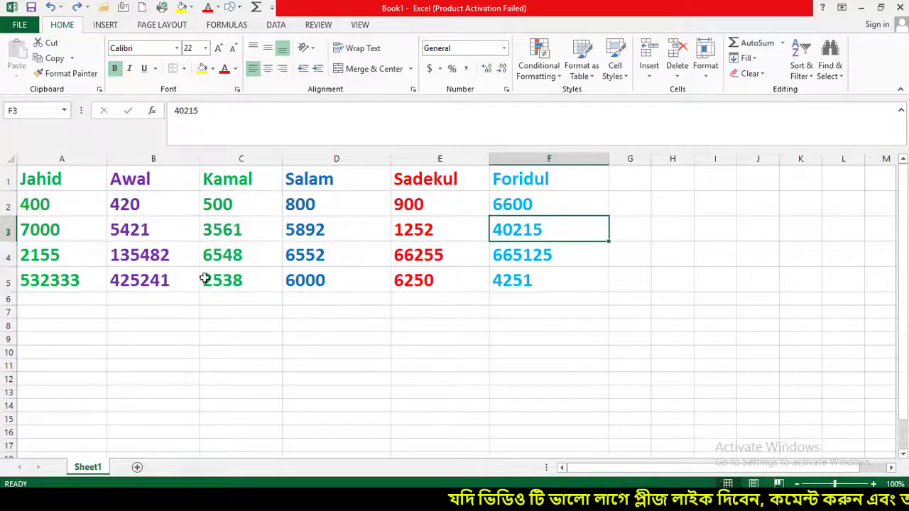
Fill row 6 with A2:F5 column minimums (400, 420, 500, 800, 900, 4251) and highlight it
drag(20, 197, 553, 285)
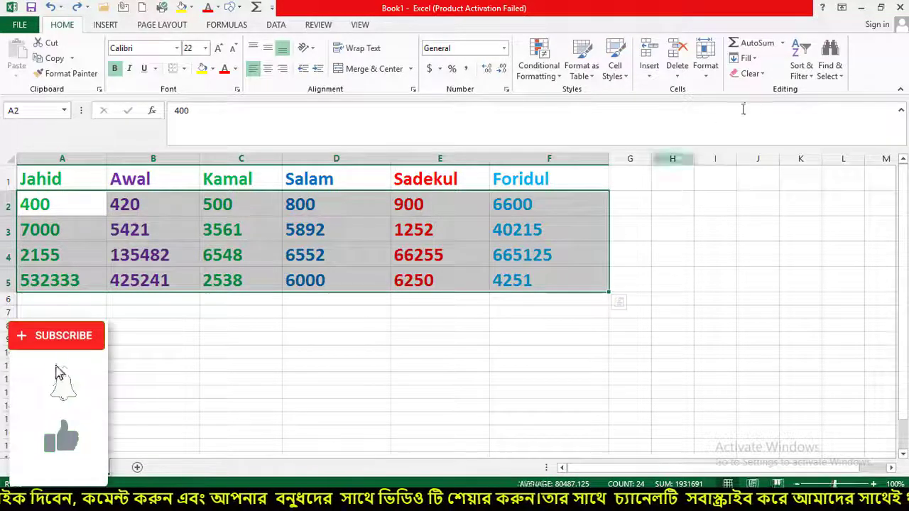
click(782, 42)
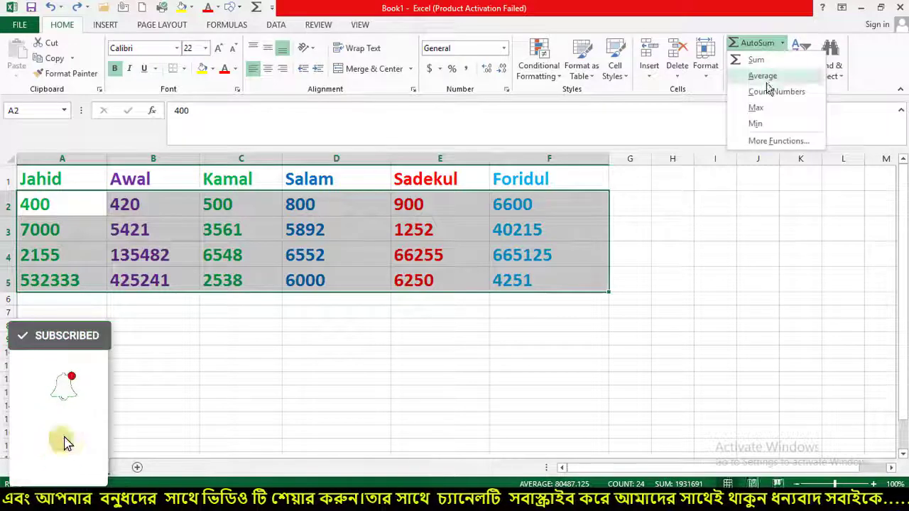
click(769, 126)
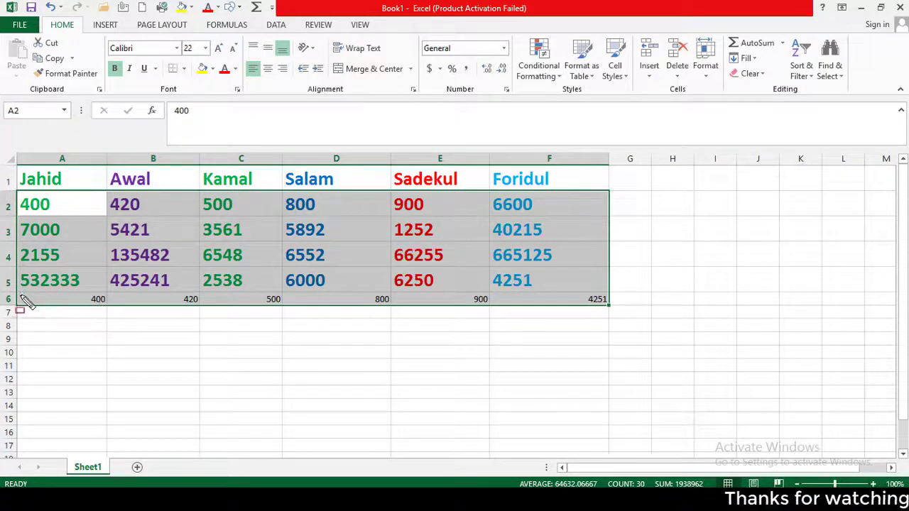
drag(18, 295, 616, 314)
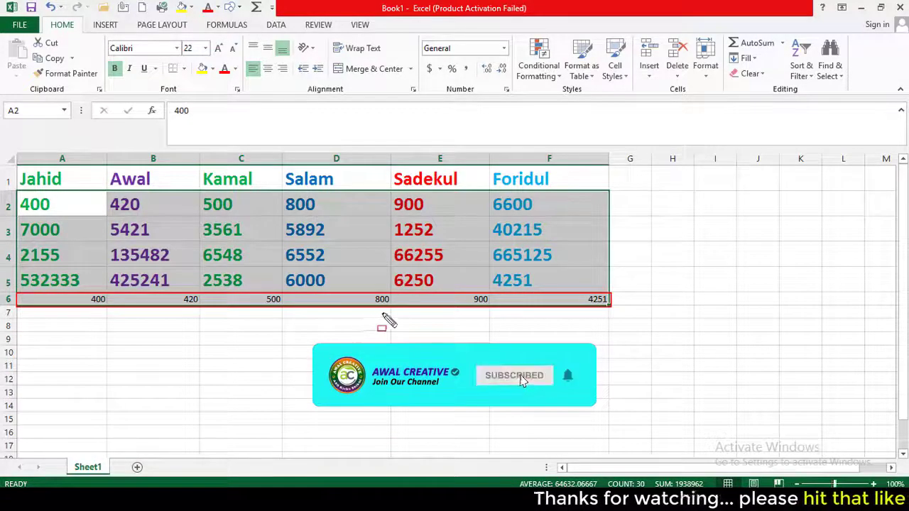
key(Escape)
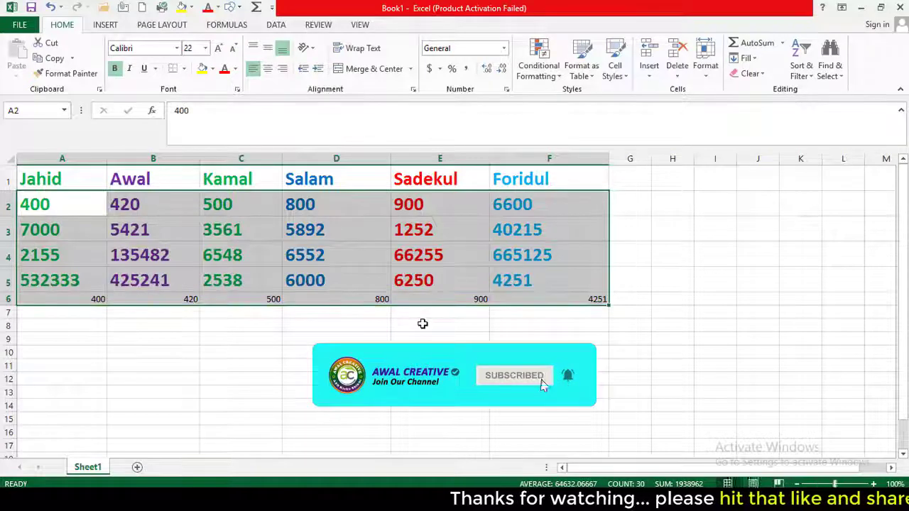
Undo the row 6 minimums and fill the row with each column's Max instead
key(ctrl+z)
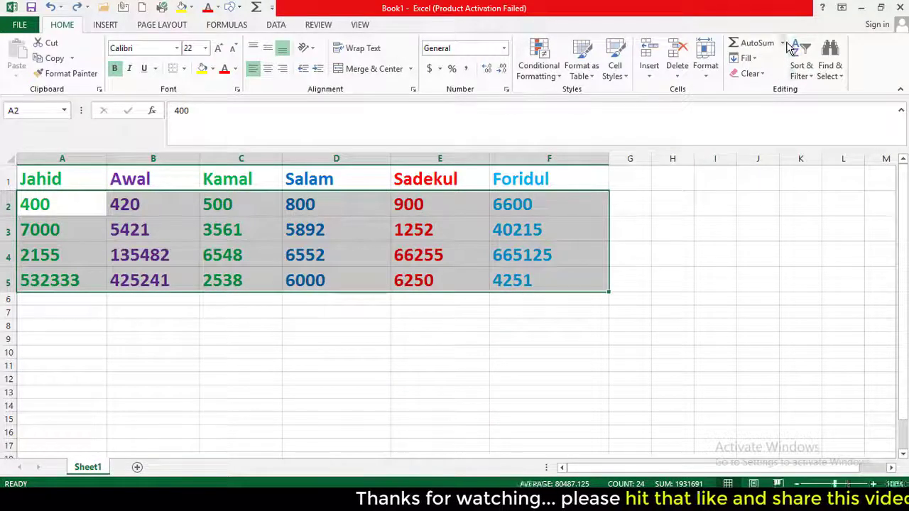
click(783, 44)
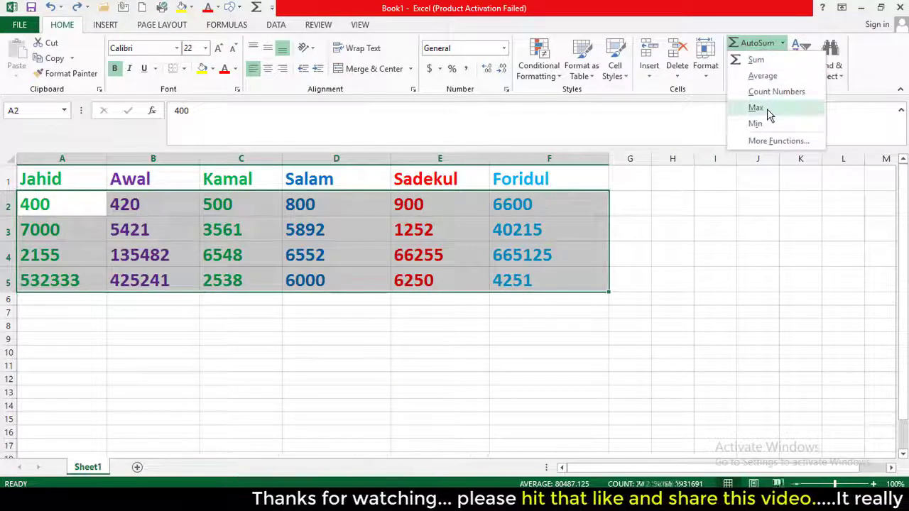
click(756, 108)
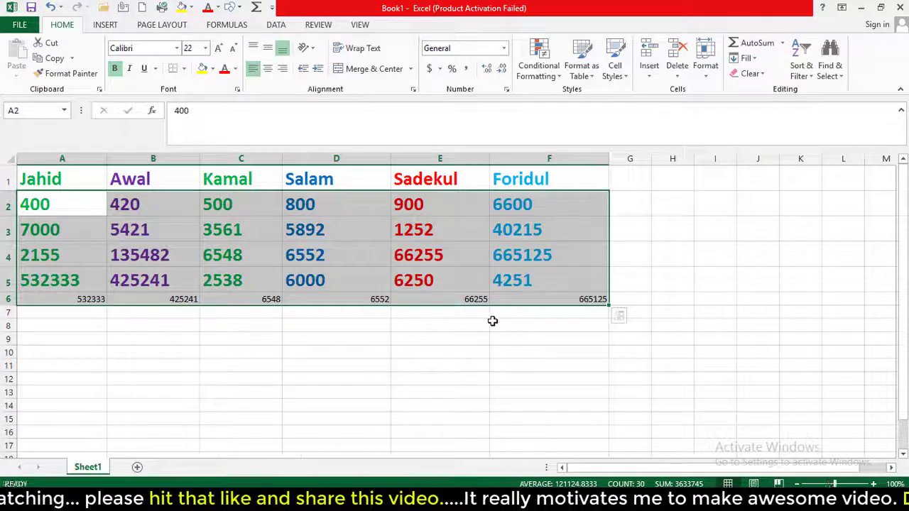
Undo the row 6 maximums and open the Insert Function dialog beside the table
key(ctrl+z)
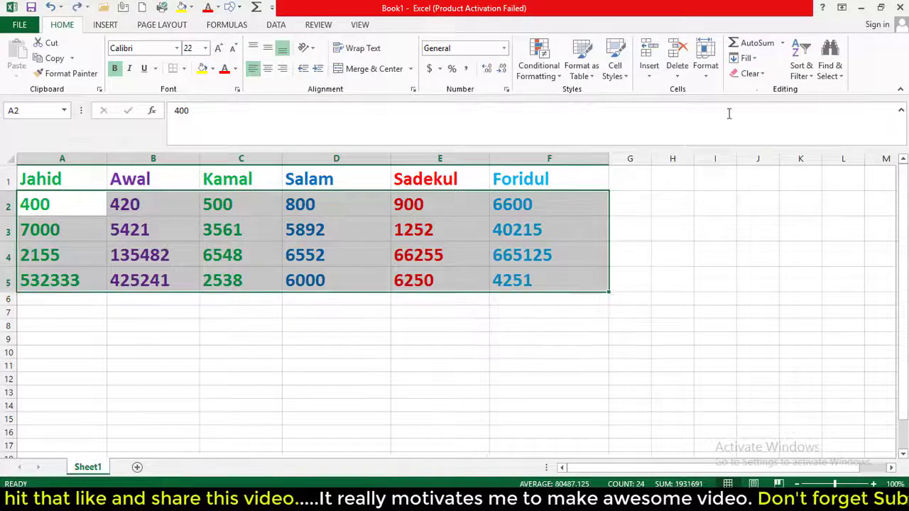
click(782, 44)
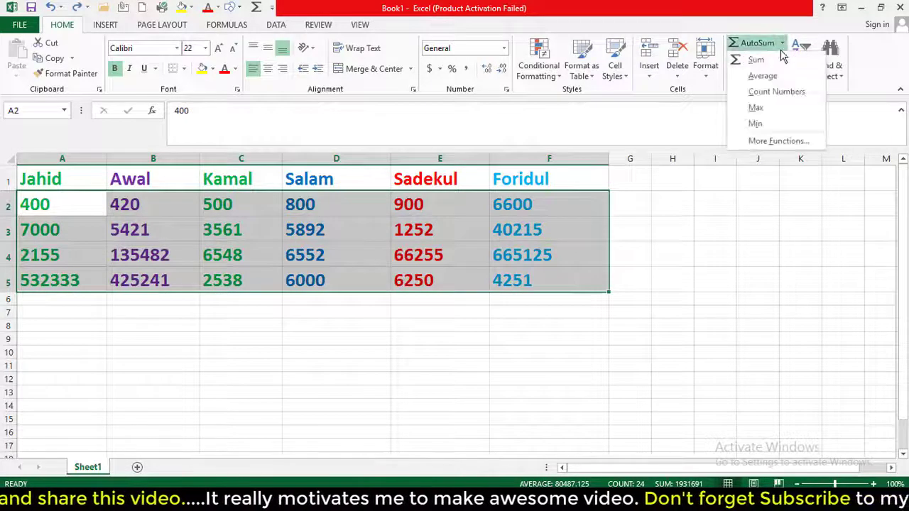
click(778, 141)
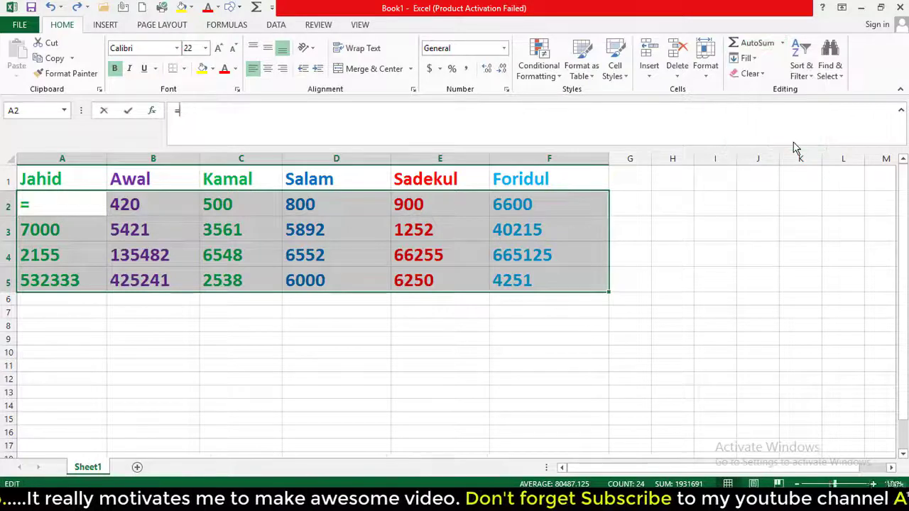
drag(572, 225, 771, 146)
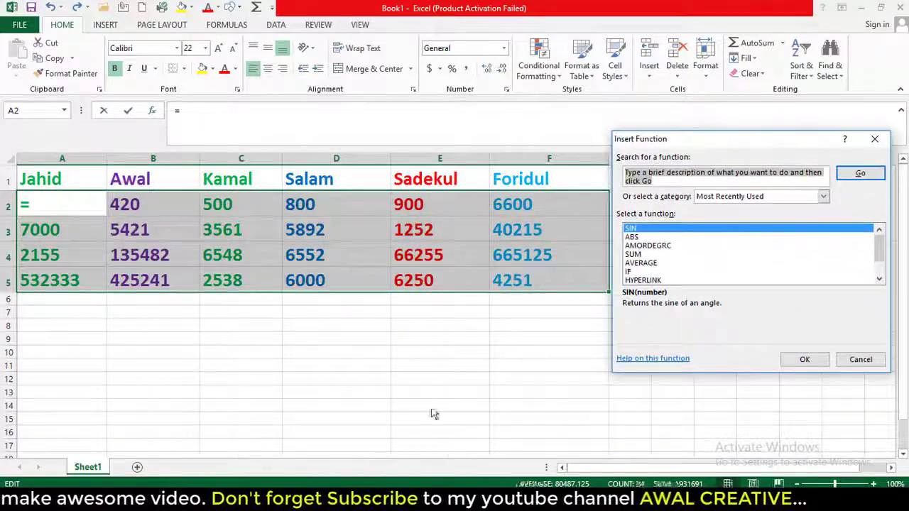
Read the descriptions of MAX, COUNT and SUMIF in the function list
scroll(738, 264, down, 1)
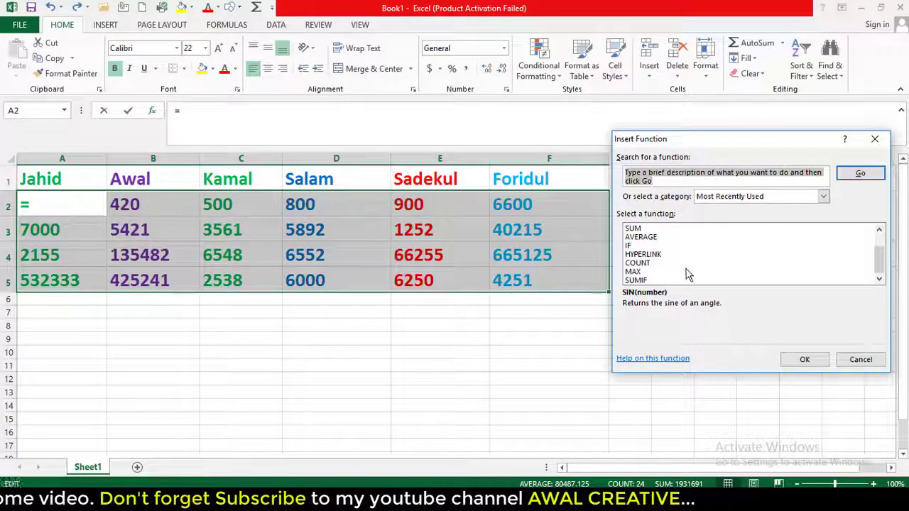
click(649, 272)
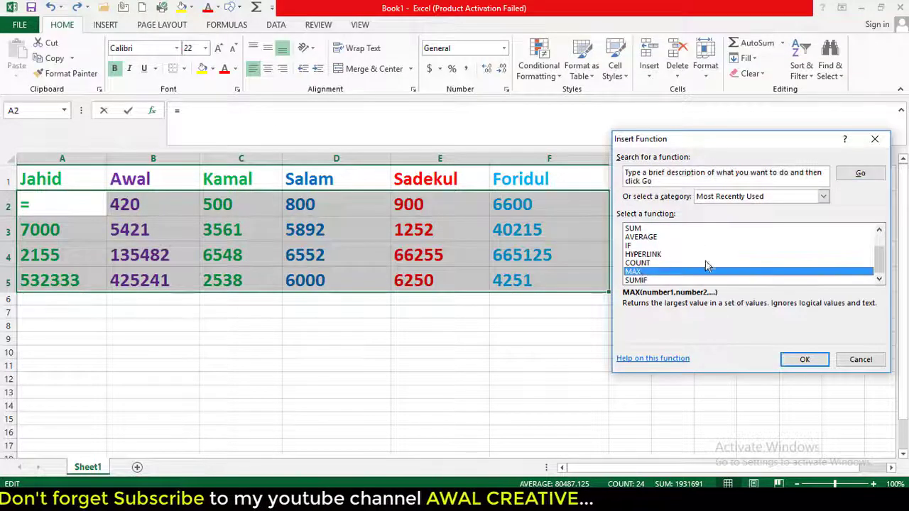
click(654, 262)
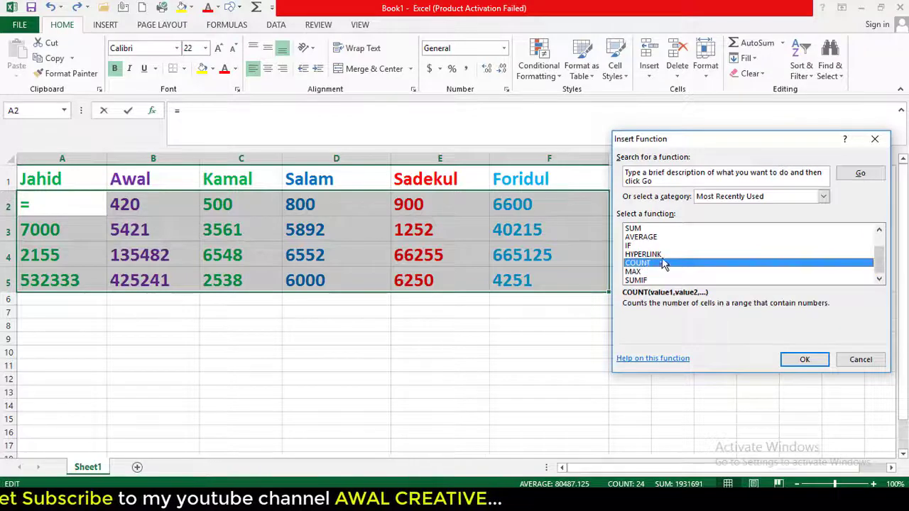
click(635, 281)
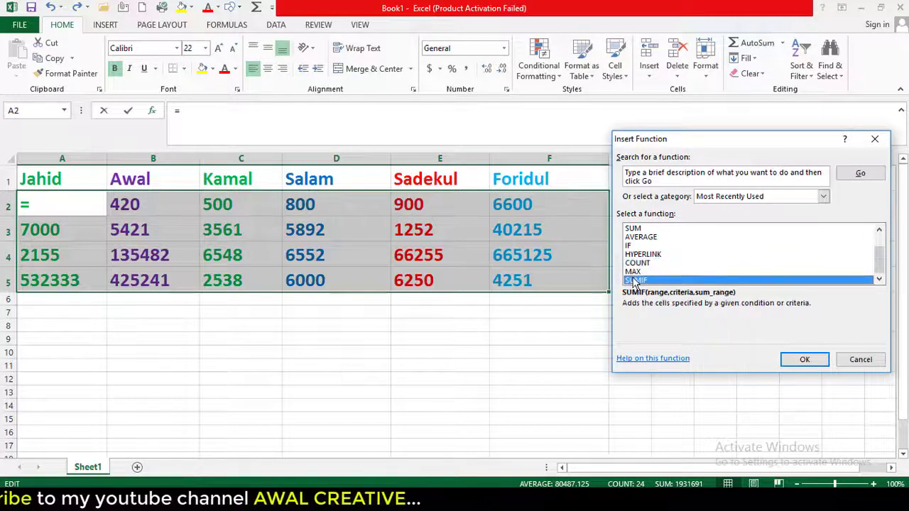
scroll(661, 256, up, 1)
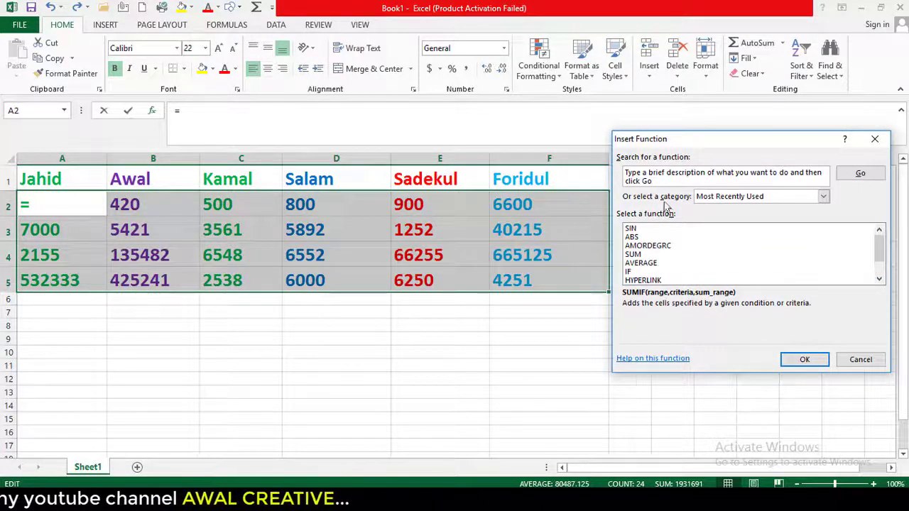
drag(720, 139, 650, 162)
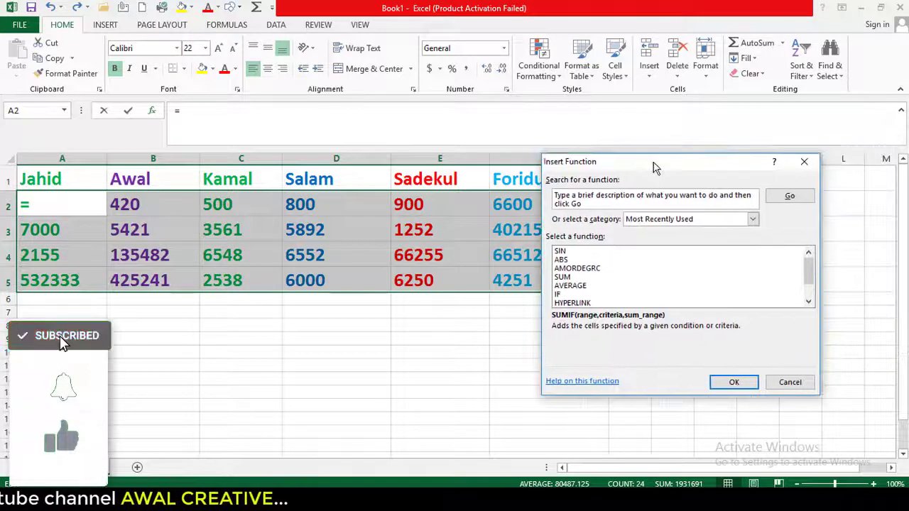
scroll(676, 275, down, 1)
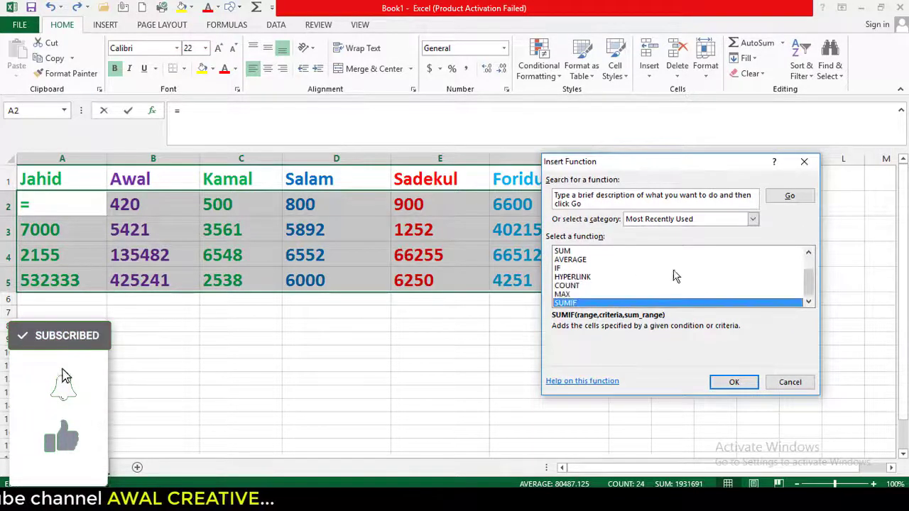
Browse the function categories, then close Insert Function without inserting, restoring 400 in A2
click(752, 219)
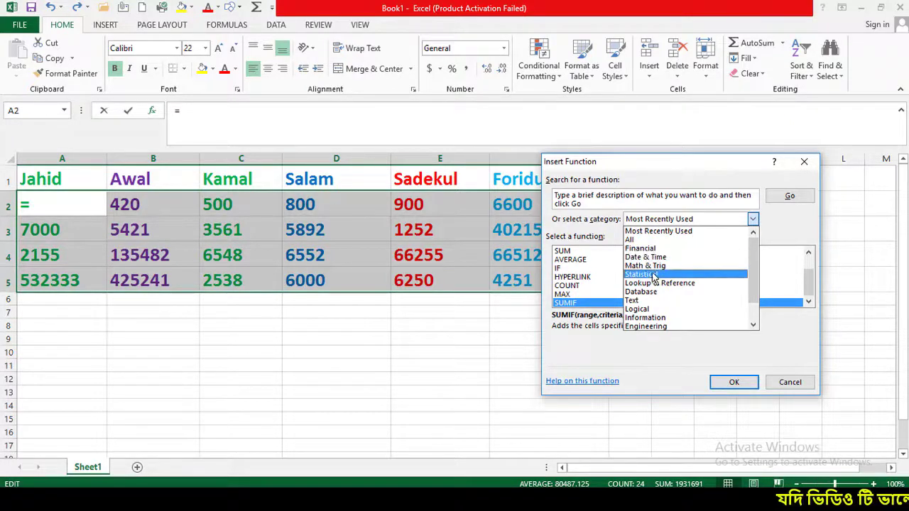
scroll(678, 291, down, 1)
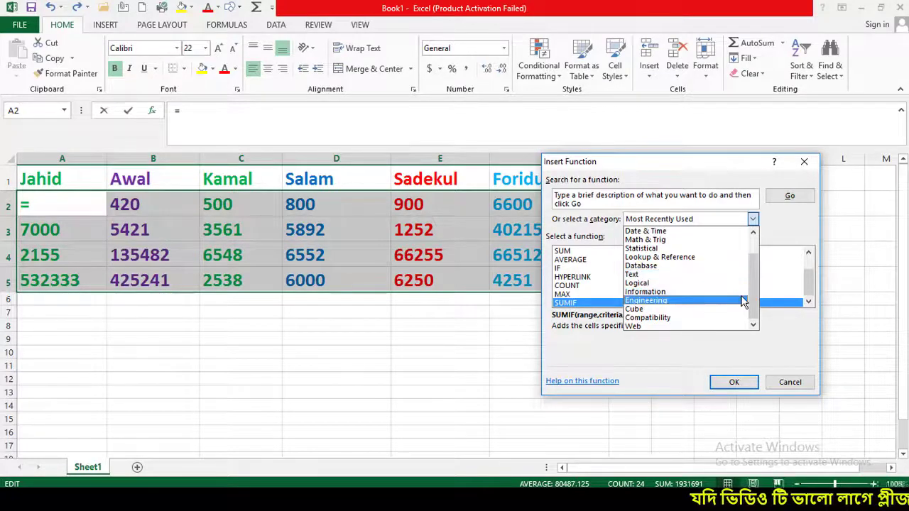
scroll(674, 270, up, 1)
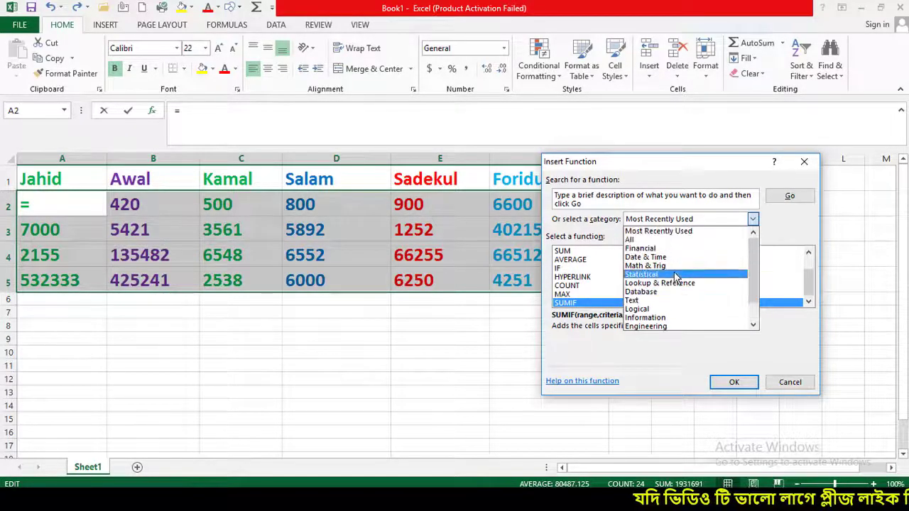
scroll(674, 269, down, 1)
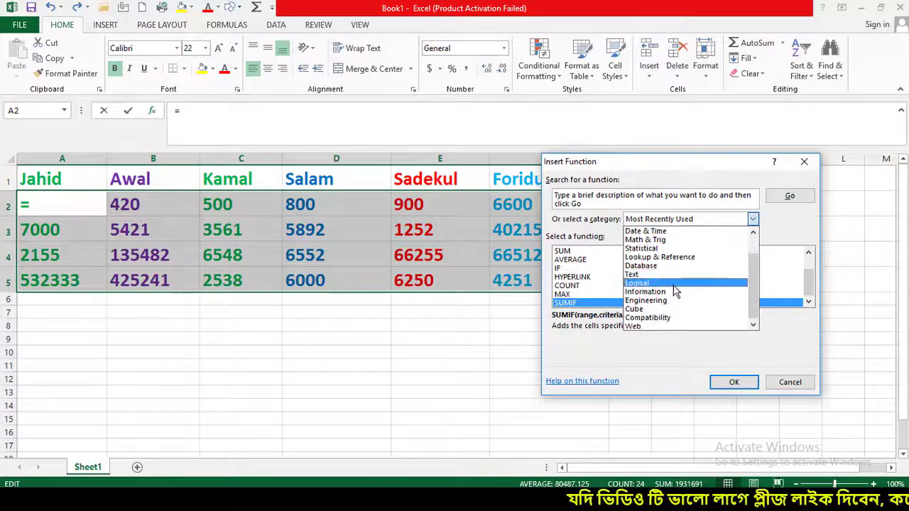
click(806, 164)
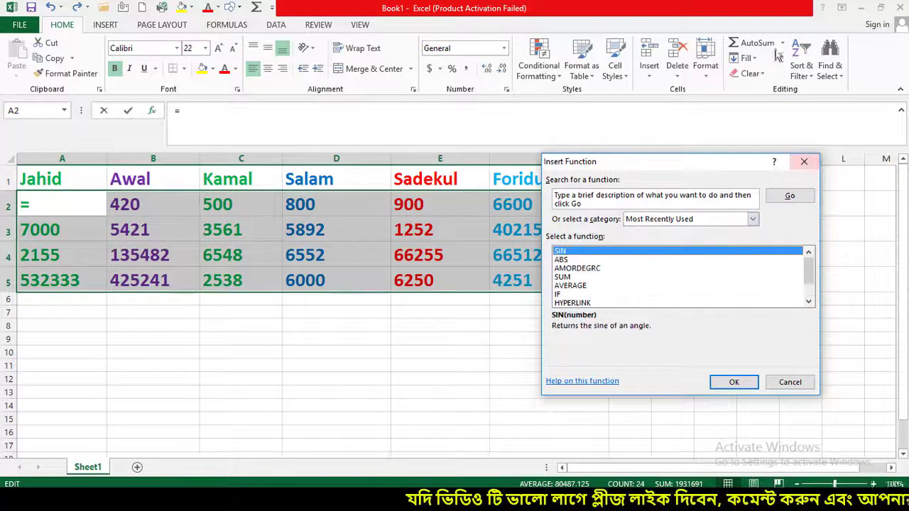
click(803, 161)
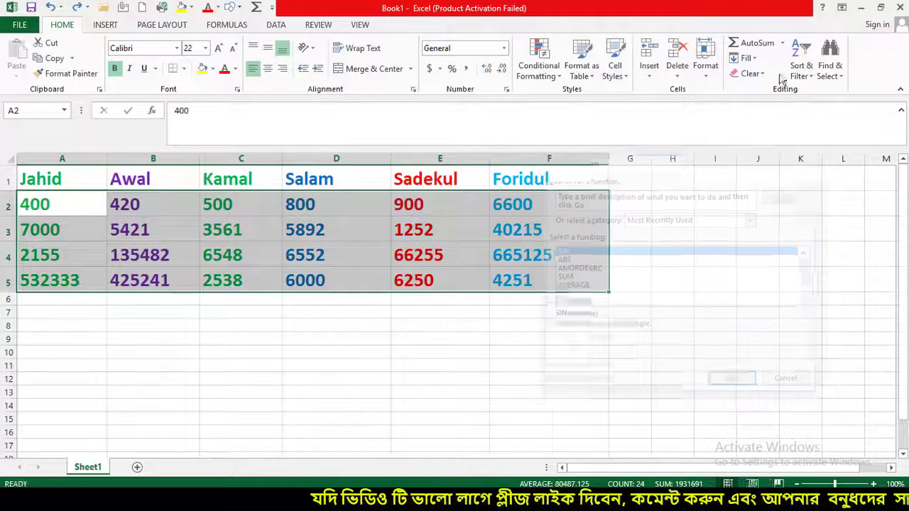
click(784, 43)
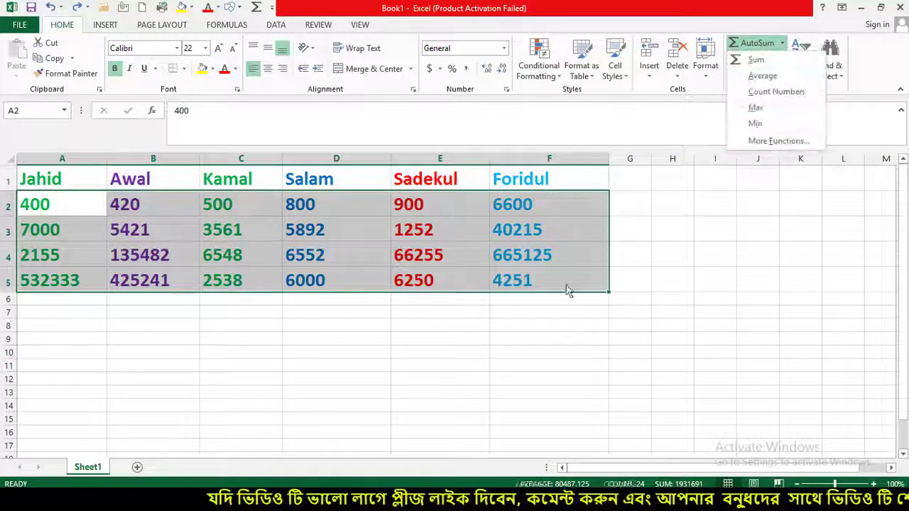
click(611, 295)
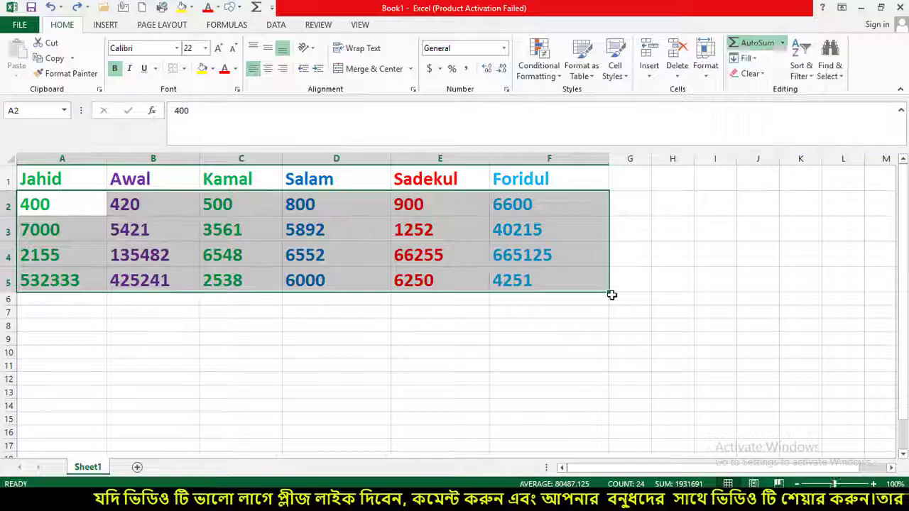
click(612, 297)
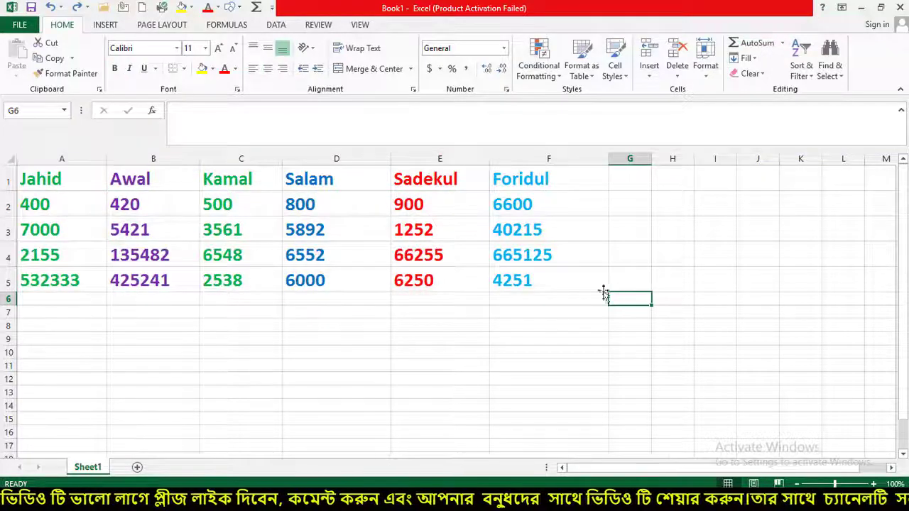
click(22, 197)
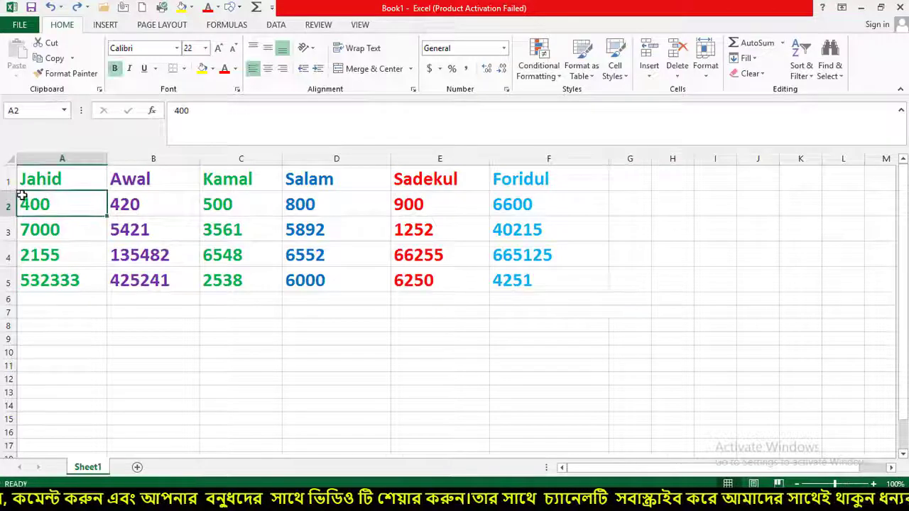
click(296, 280)
click(438, 284)
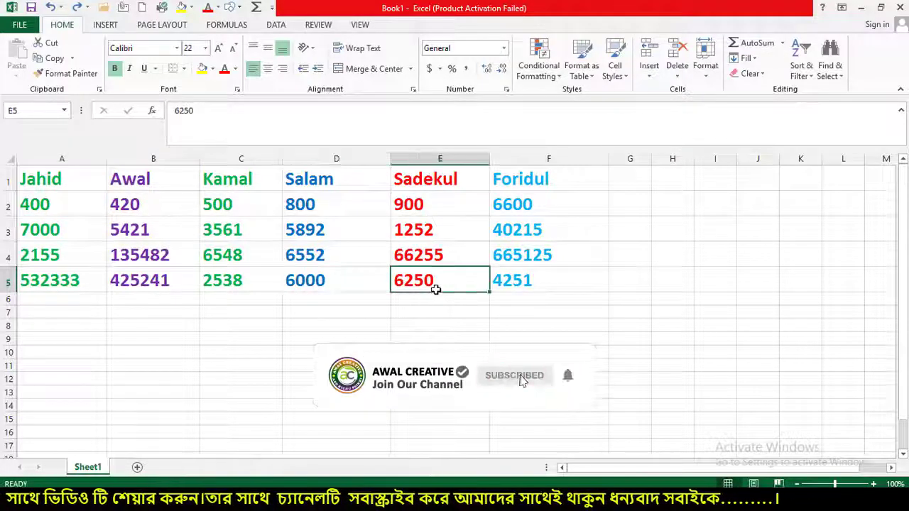
click(520, 281)
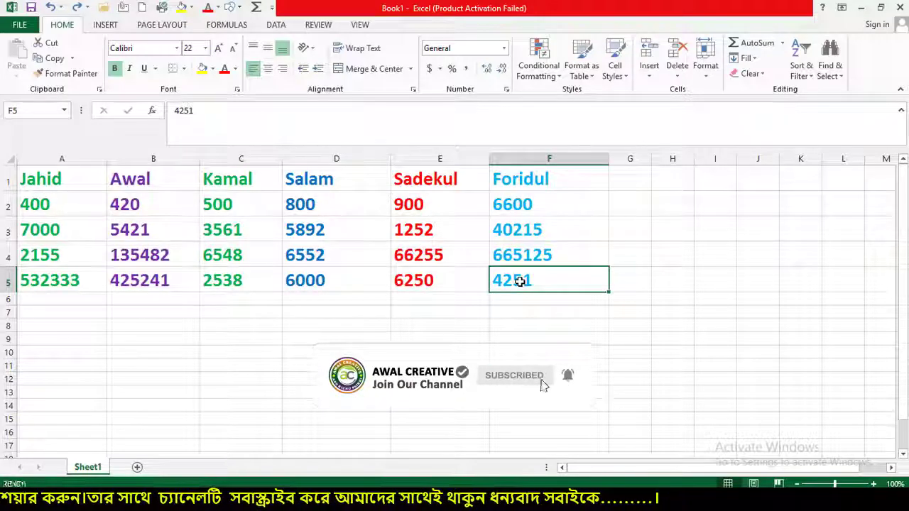